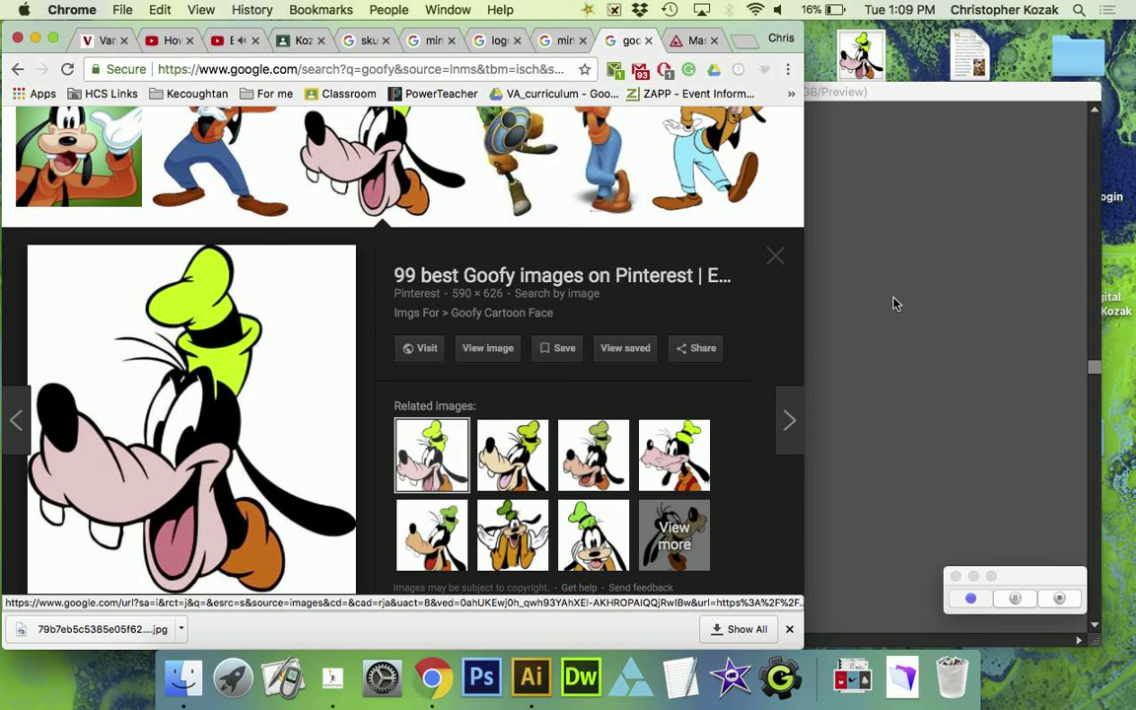
- View the green Masks.jpg reference image in the browser
left_click(695, 40)
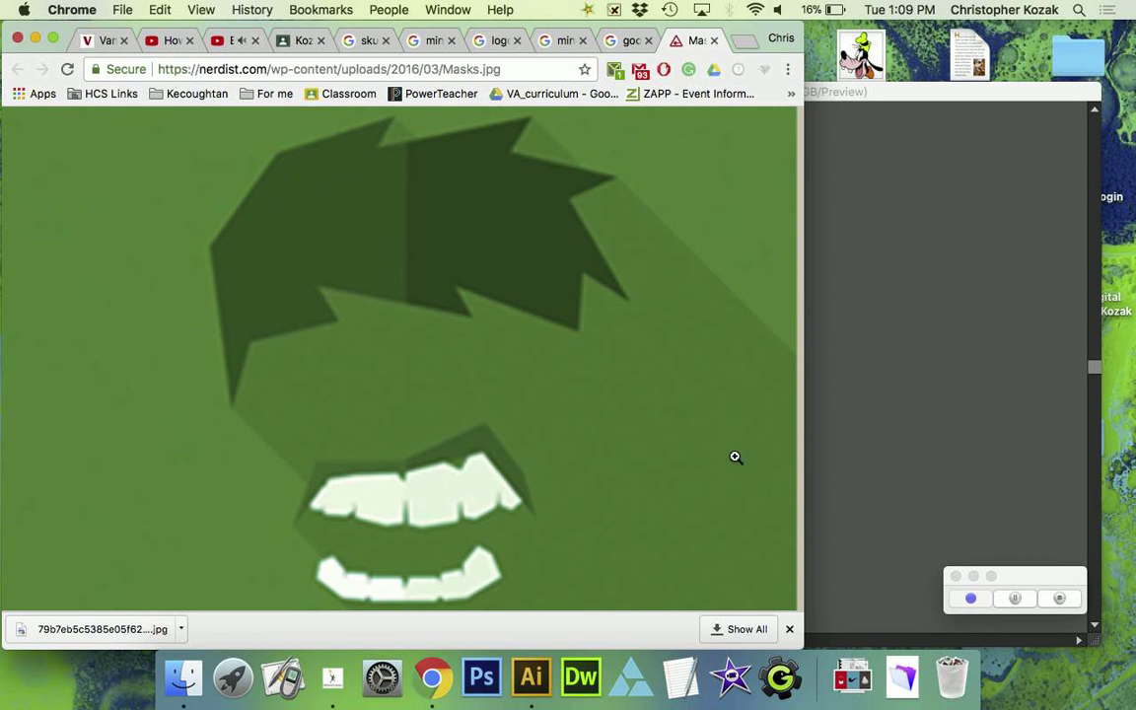
left_click(789, 628)
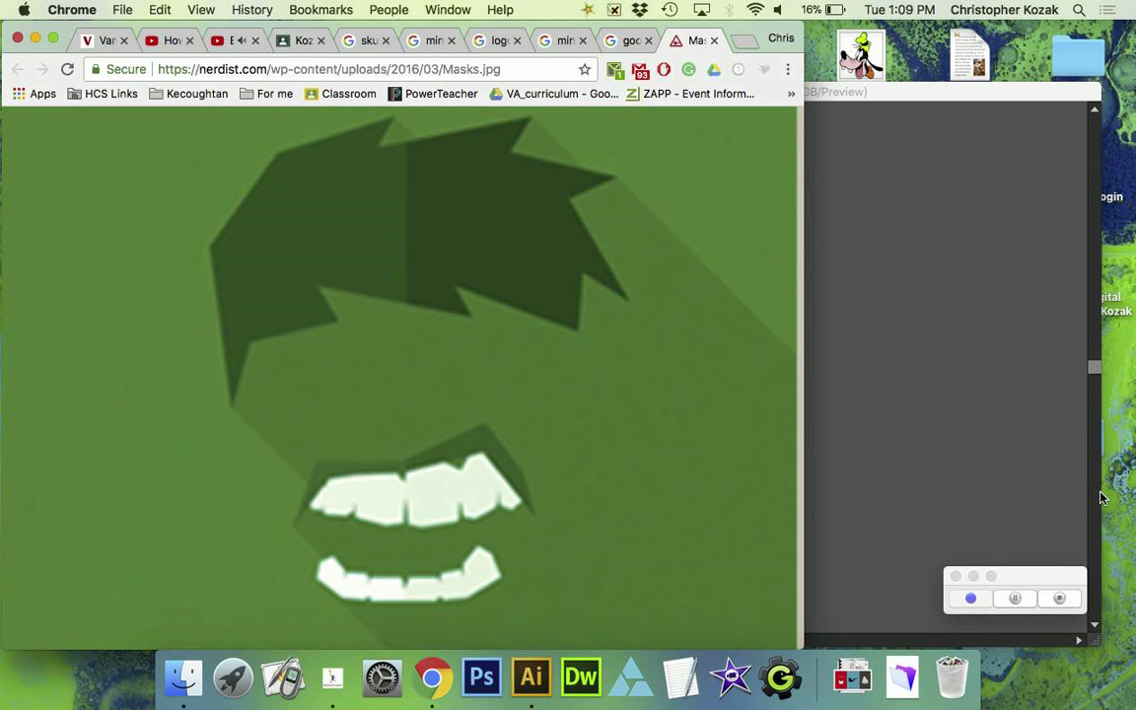
- Switch to Illustrator with the Goofy document and display its layers
left_click(847, 311)
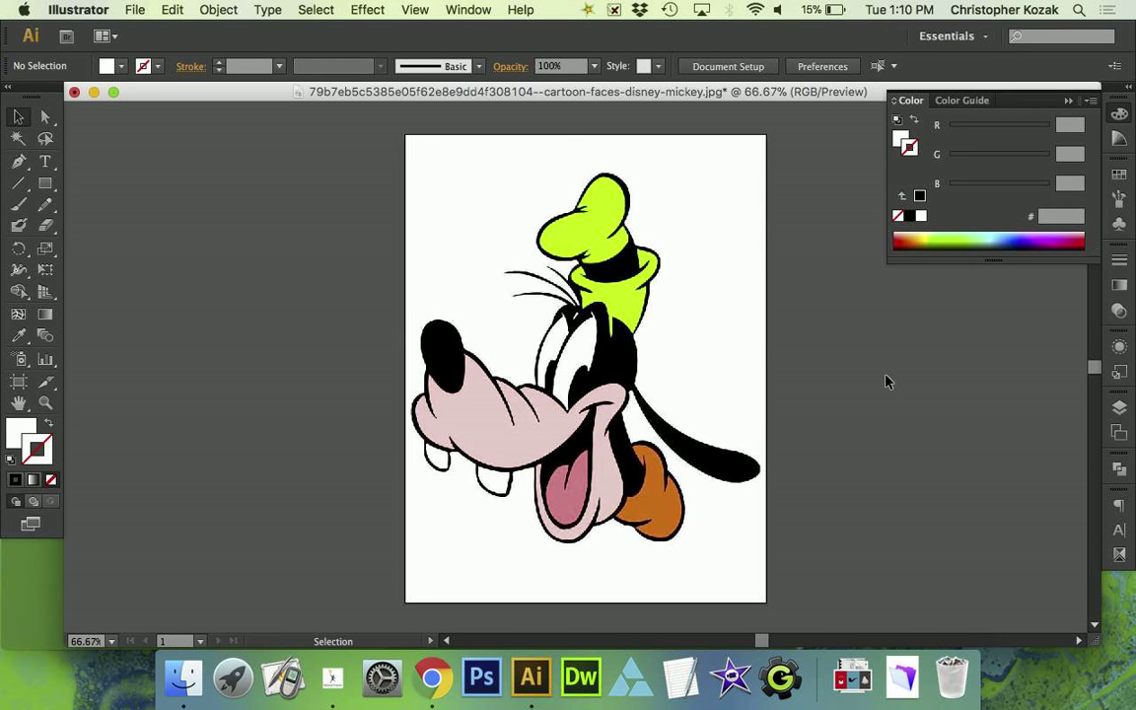
left_click(456, 10)
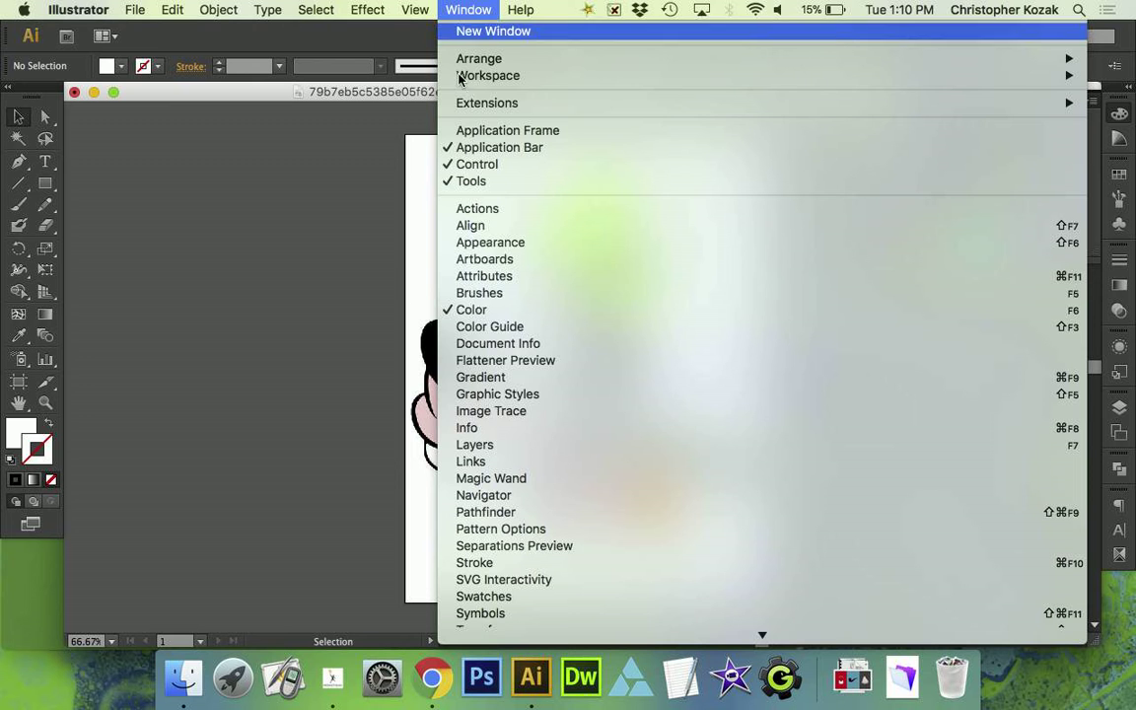
left_click(474, 444)
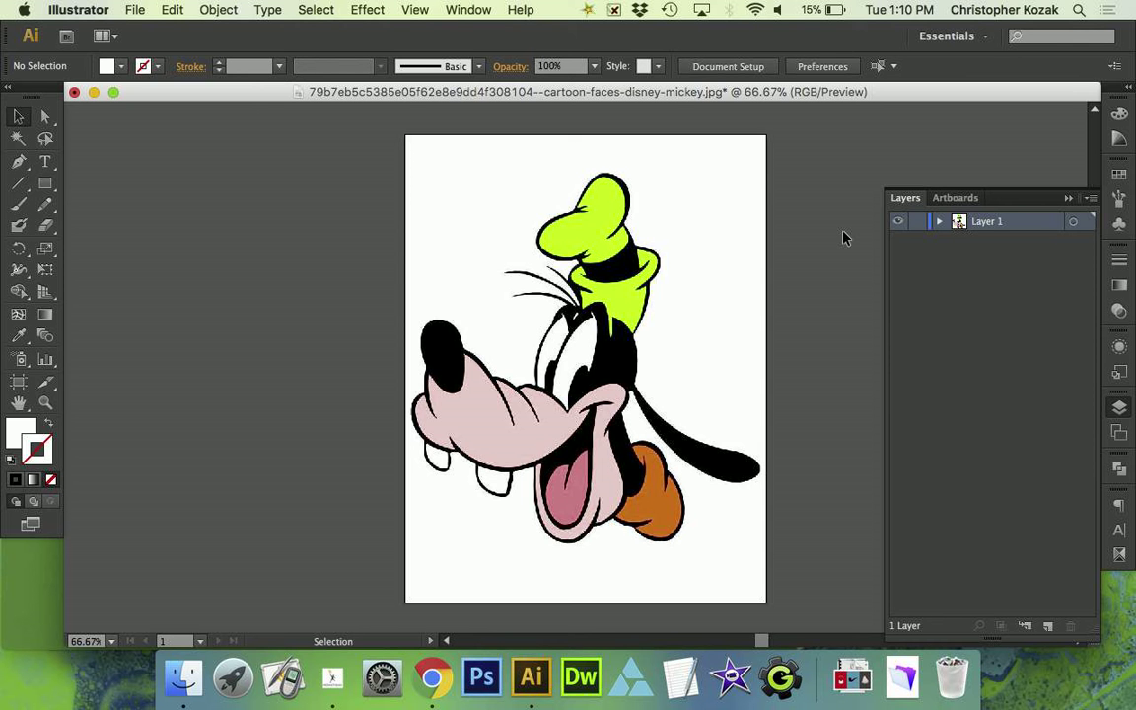
- Toggle the visibility of Layer 1 off and on to check which artwork it holds
left_click(462, 372)
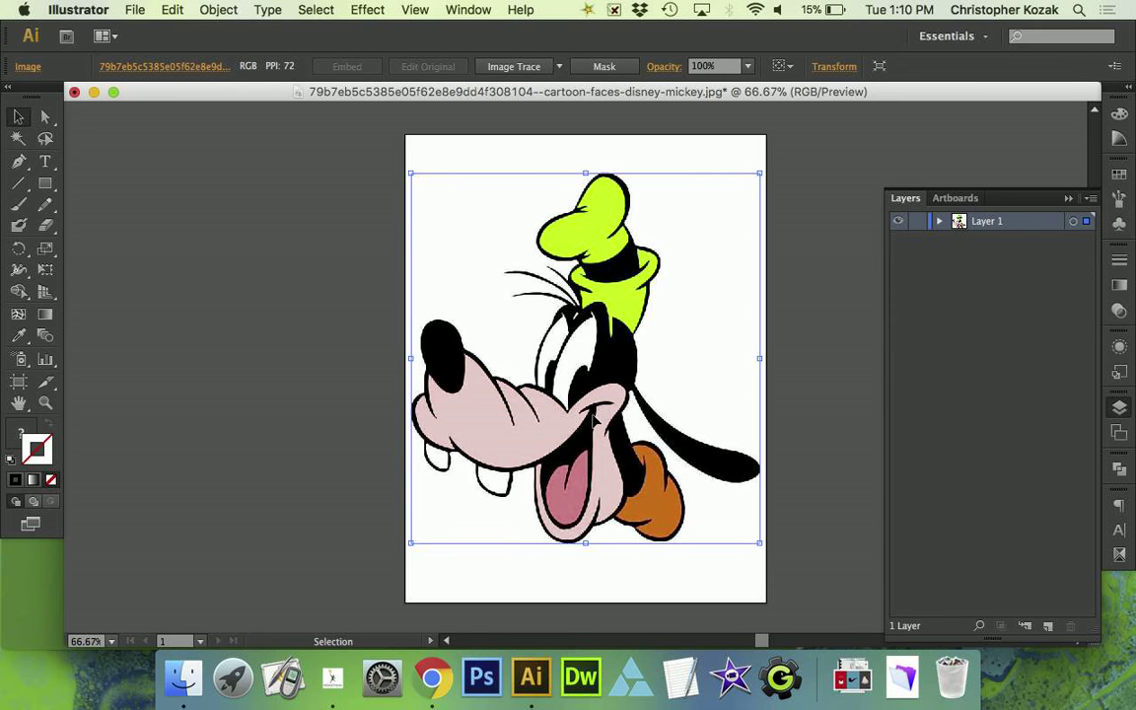
left_click(900, 223)
left_click(899, 223)
left_click(899, 222)
left_click(899, 223)
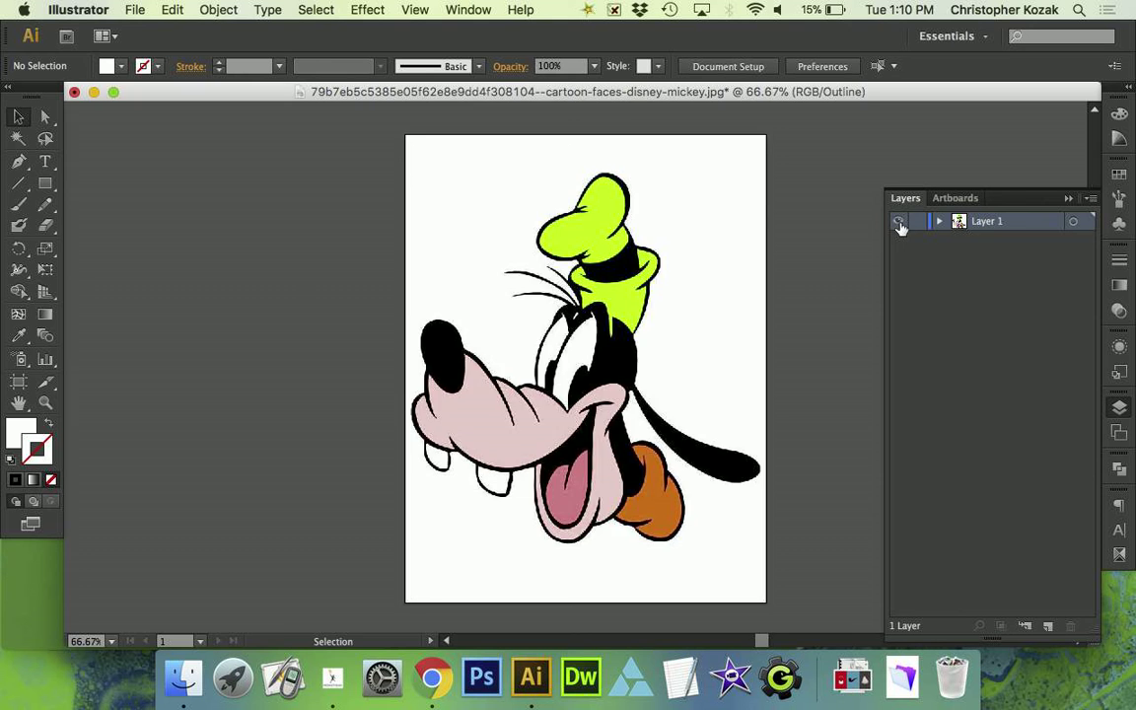
left_click(897, 222)
left_click(897, 222)
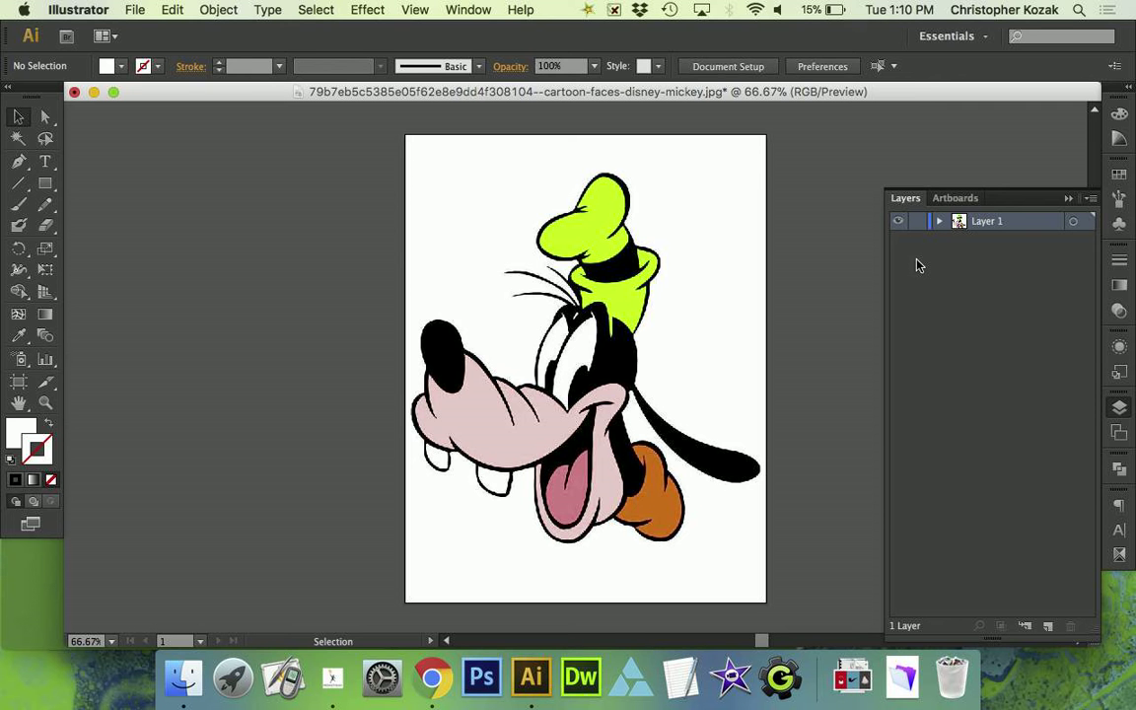
- Lock Layer 1 with the Goofy image and add a new layer beneath it
left_click(917, 222)
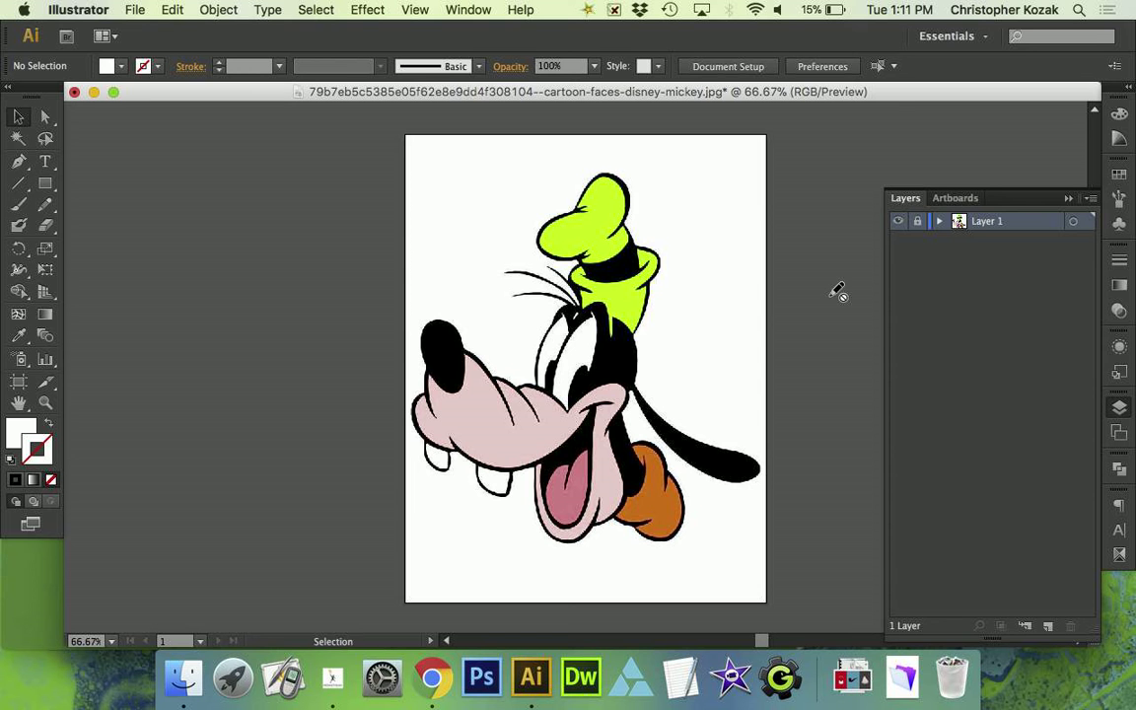
left_click(1050, 627)
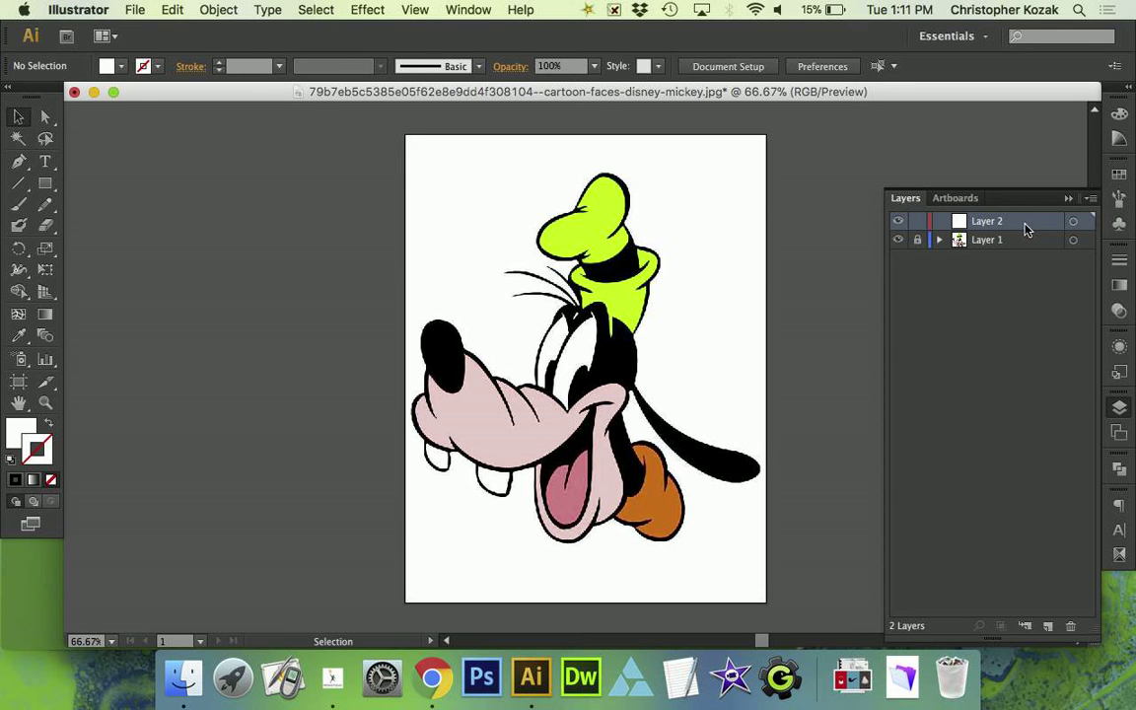
left_click_drag(1025, 229, 1024, 261)
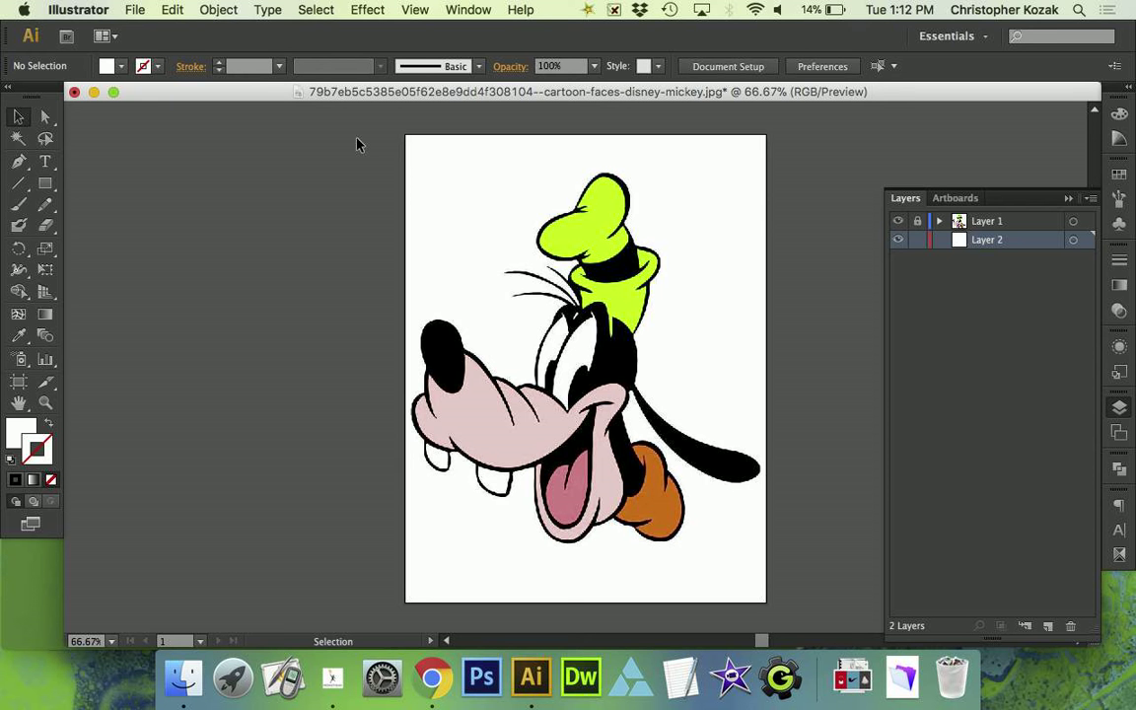
- Sample black from Goofy's head with the Eyedropper and draw a filled rectangle covering the whole artboard on Layer 2
left_click(23, 340)
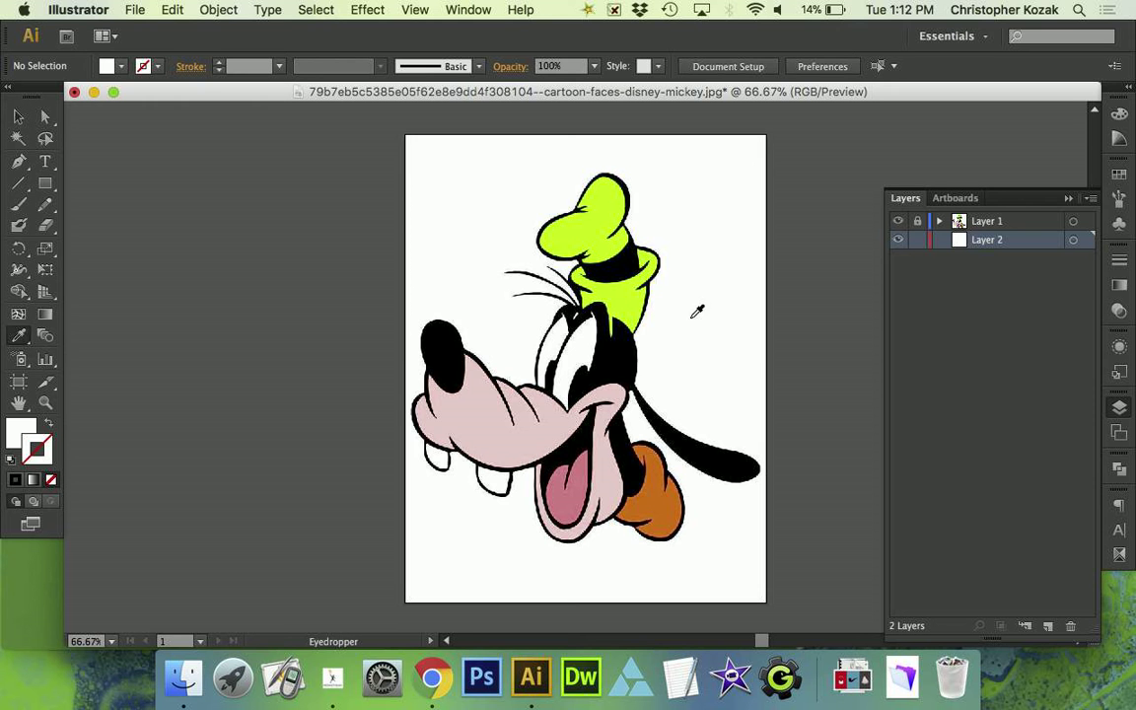
left_click(612, 355)
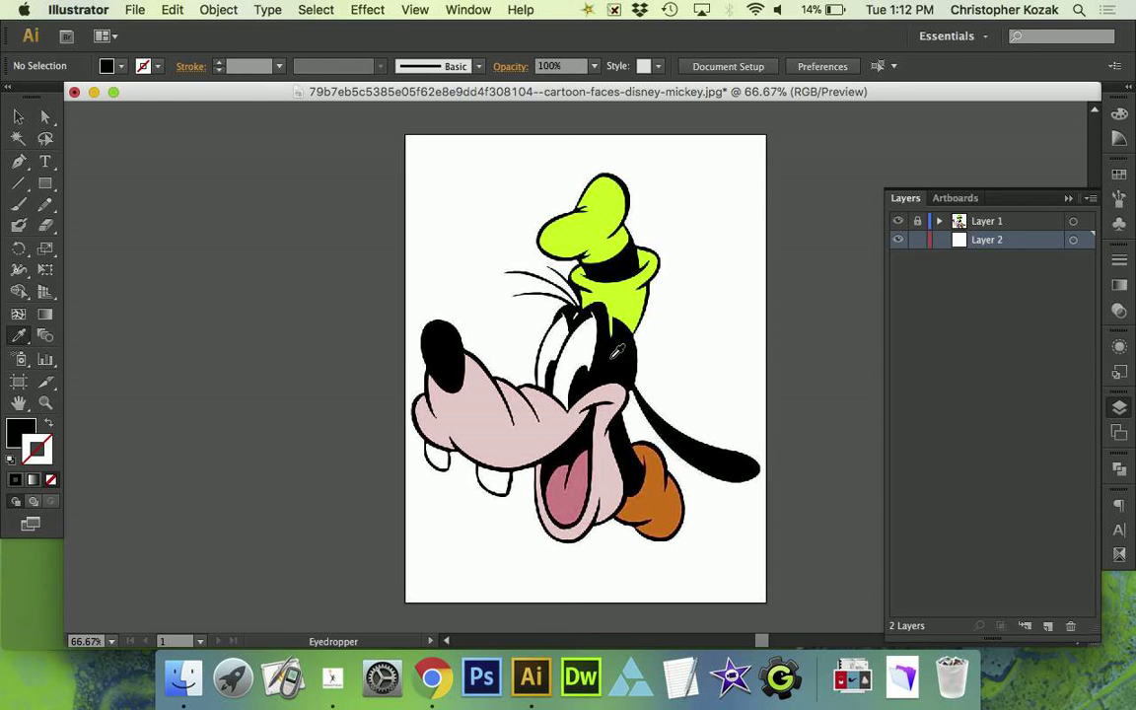
left_click(44, 185)
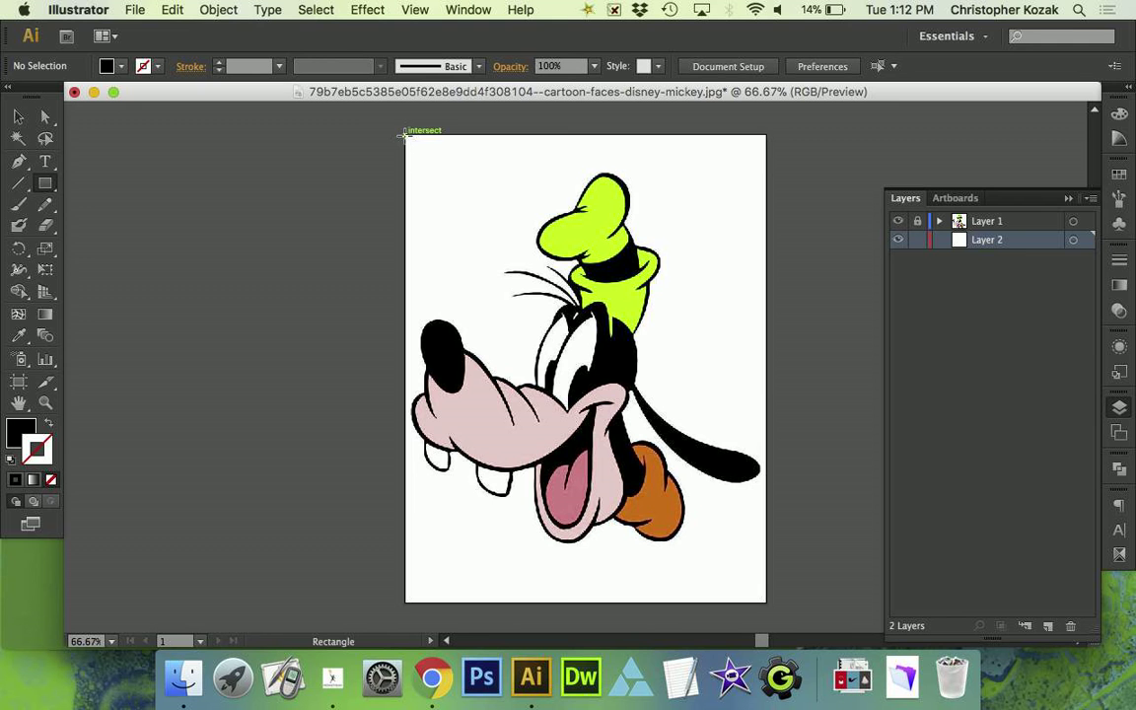
left_click_drag(405, 135, 794, 437)
left_click_drag(777, 576, 765, 603)
left_click(18, 117)
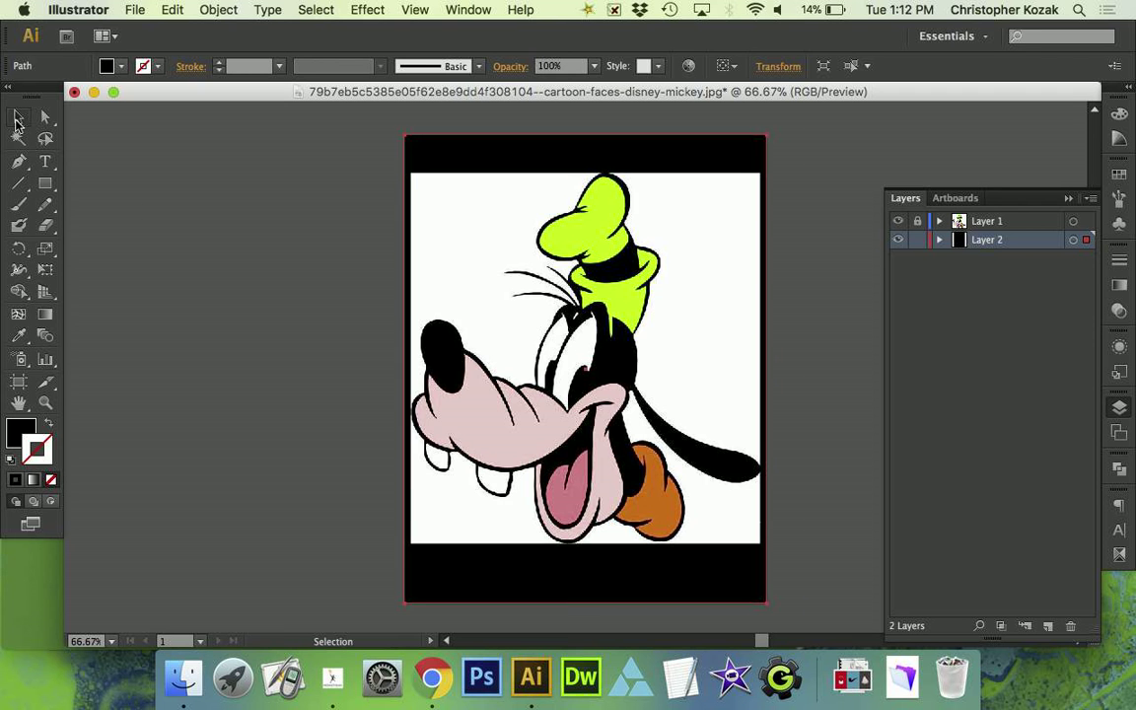
left_click(216, 239)
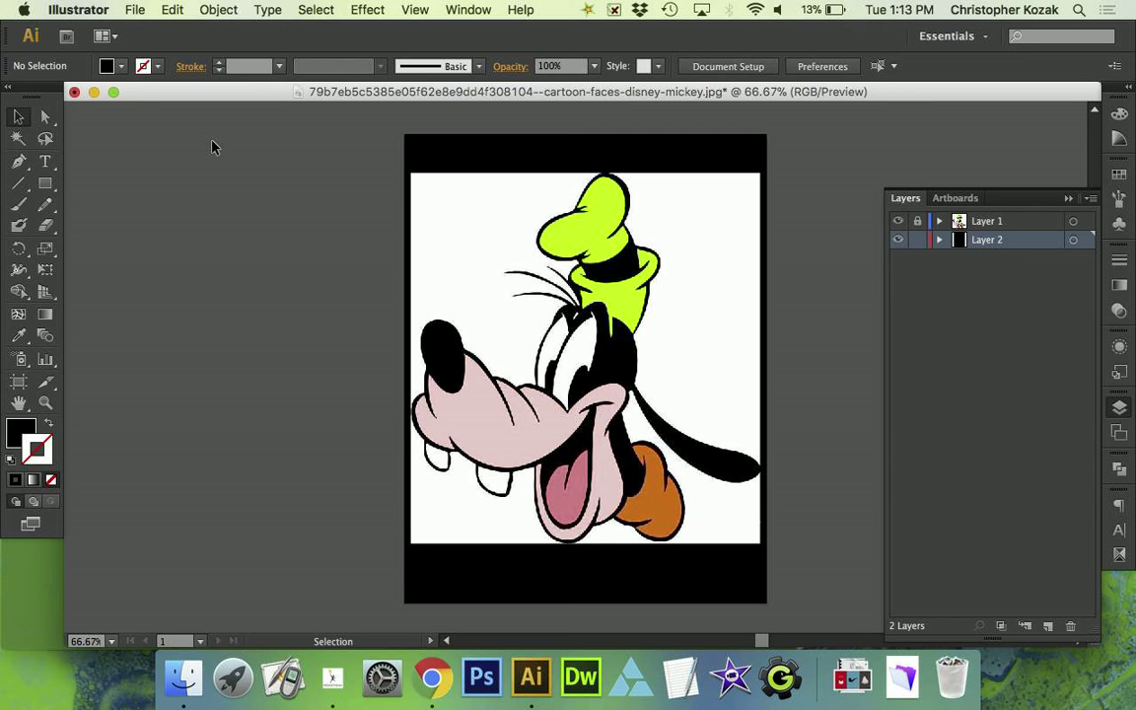
- Lock Layer 2 with the black background and add a new layer above Layer 1
left_click(917, 240)
left_click(1022, 228)
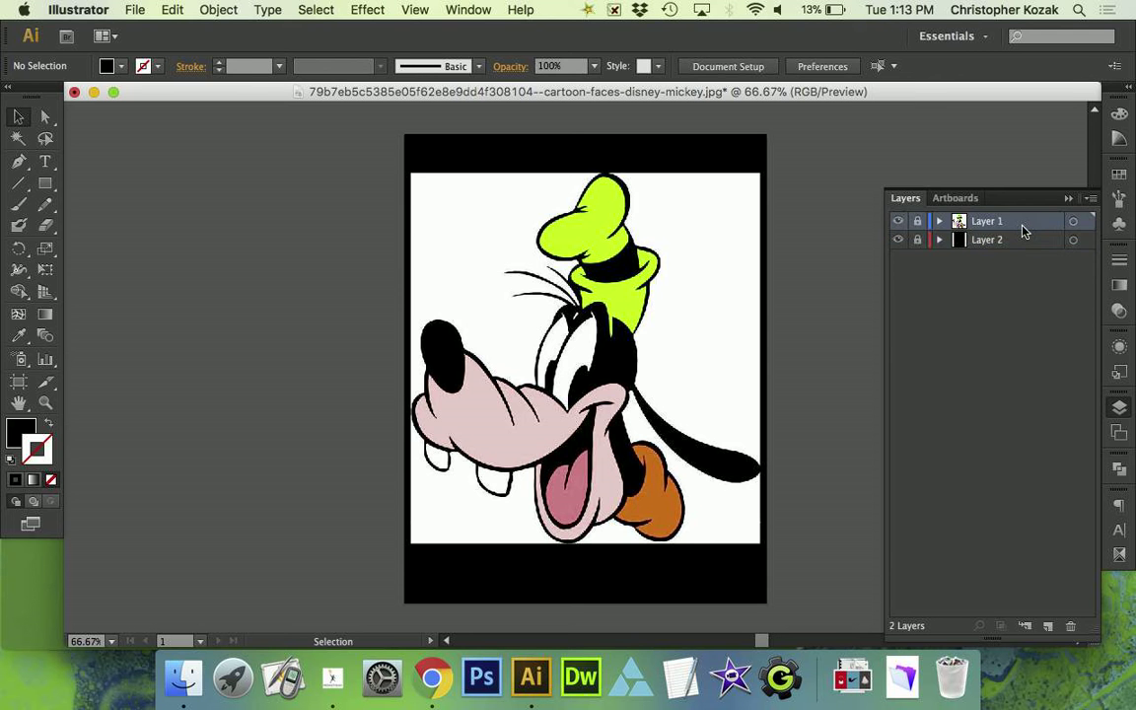
left_click(1047, 627)
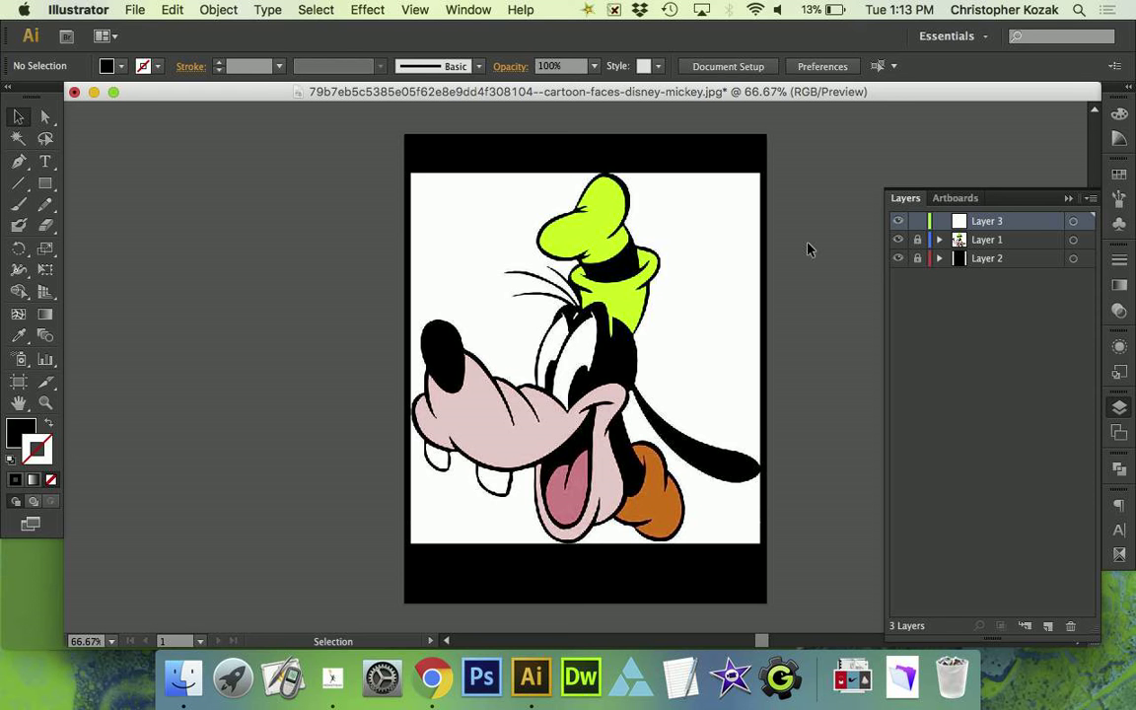
- Trace the white of Goofy's larger eye with the Pen tool, following the pupil's edge, and close the path at its upper tip
left_click(18, 163)
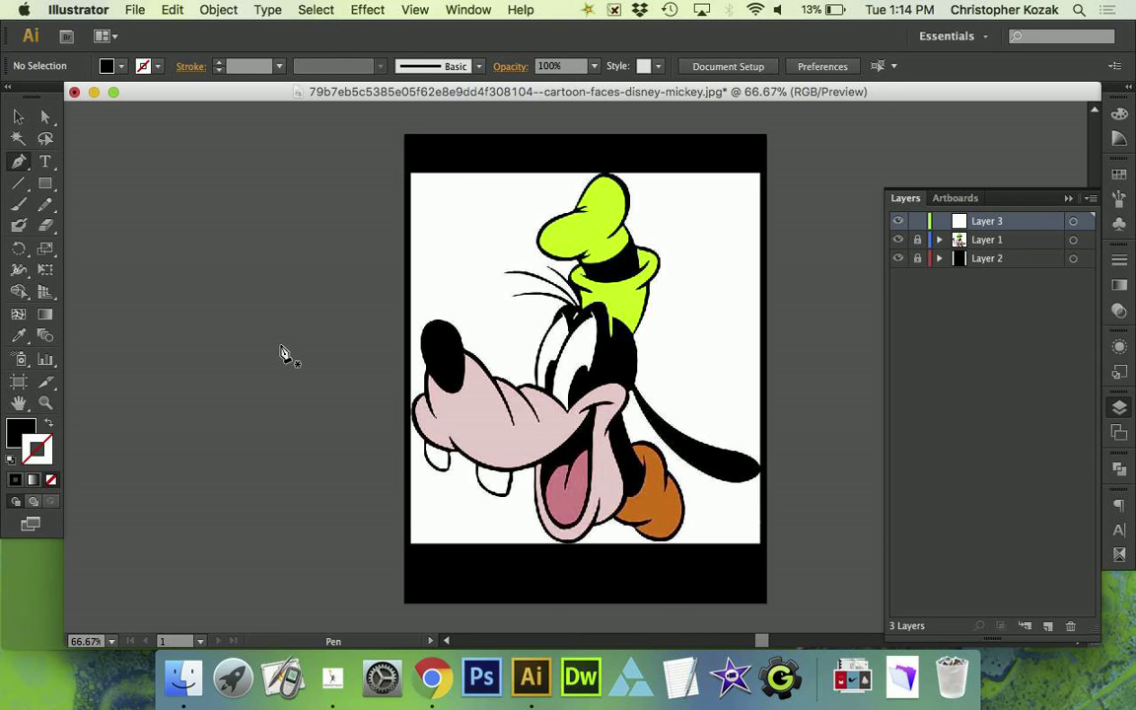
scroll(540, 329, "up", 2)
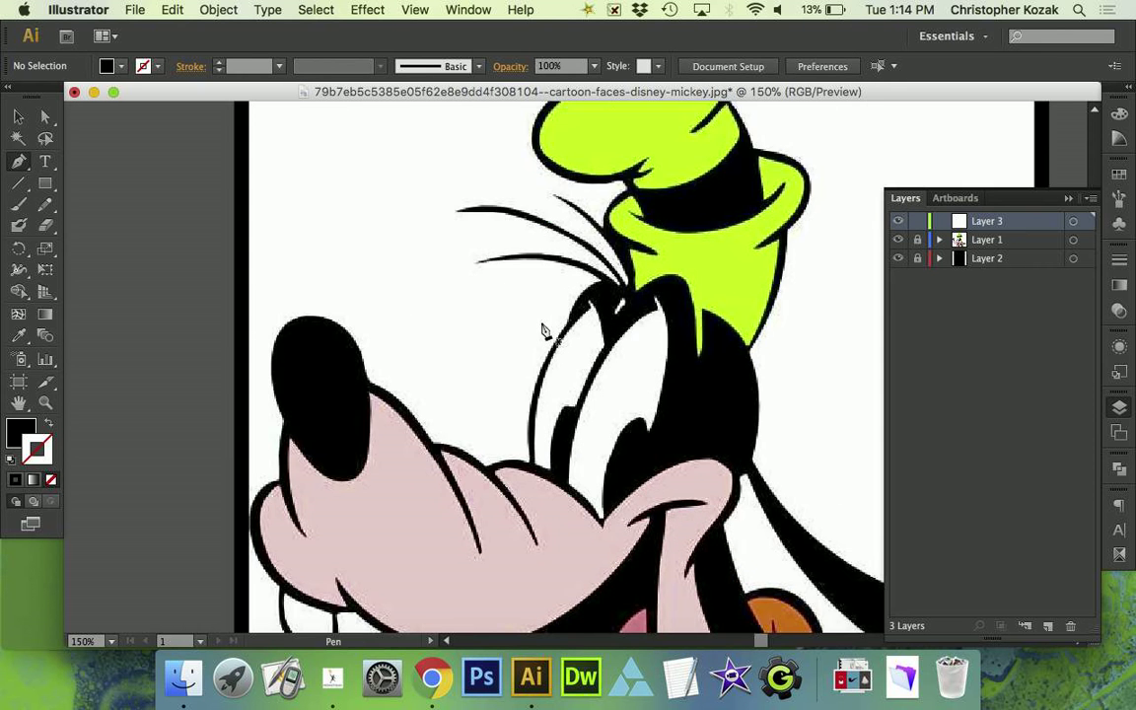
scroll(540, 329, "up", 2)
scroll(540, 329, "up", 1)
scroll(540, 329, "down", 1)
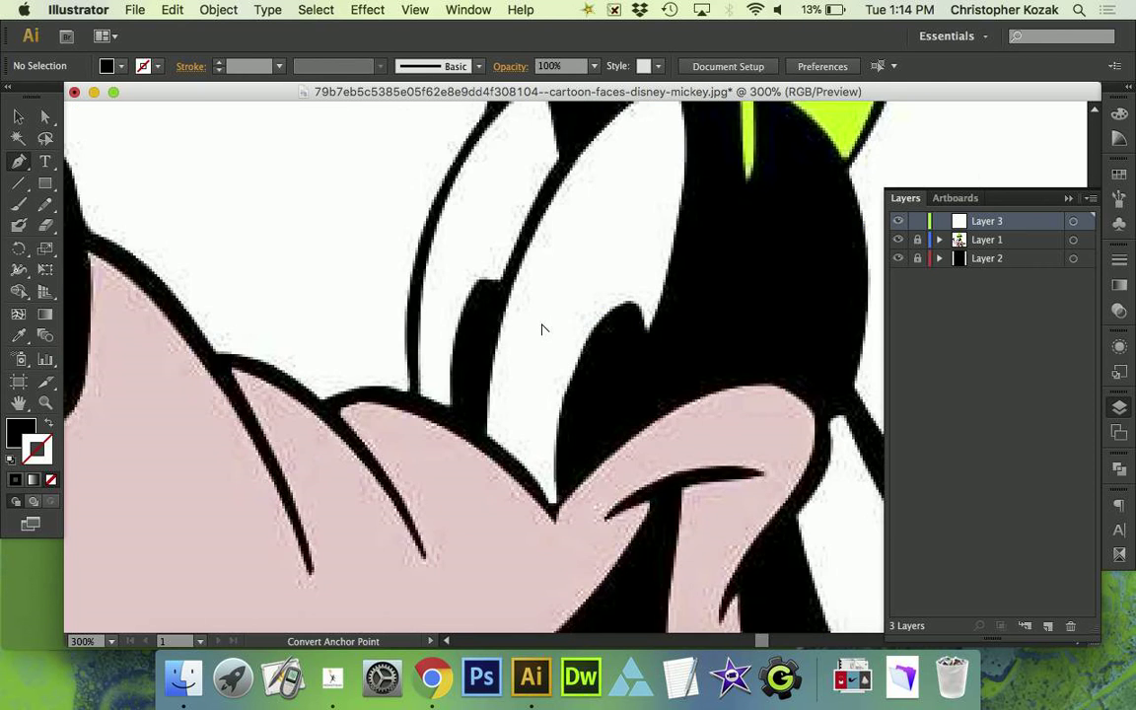
scroll(542, 329, "up", 2)
scroll(541, 329, "right", 2)
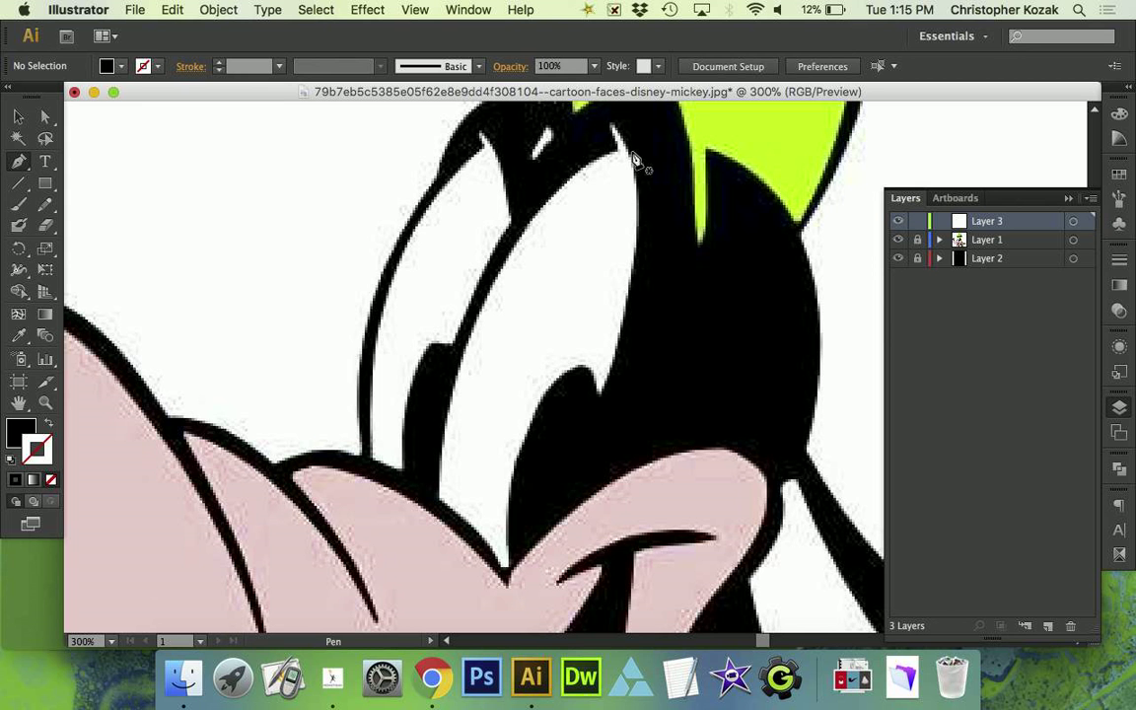
left_click(612, 125)
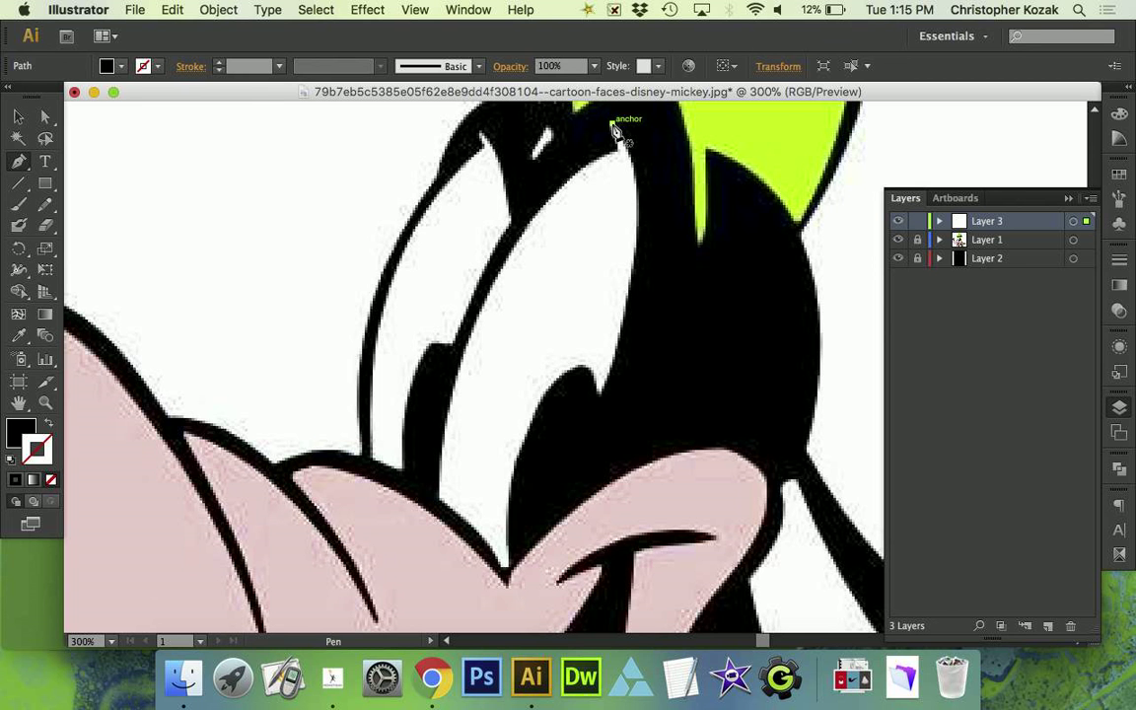
left_click_drag(636, 227, 627, 307)
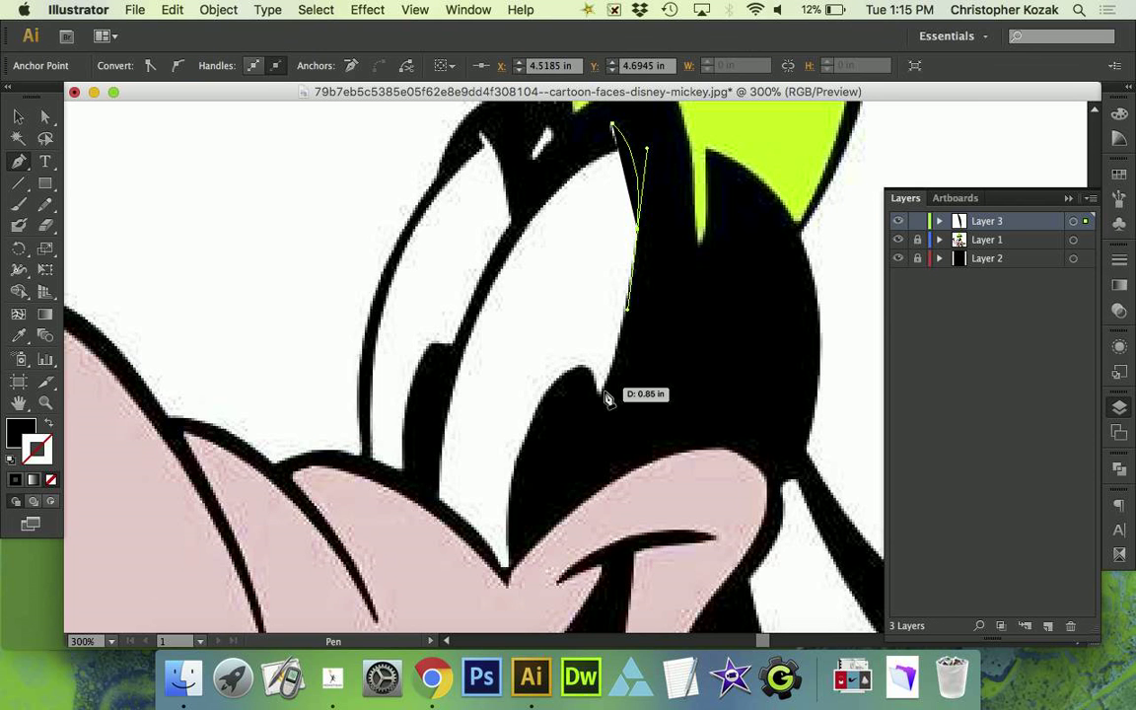
left_click_drag(598, 397, 575, 368)
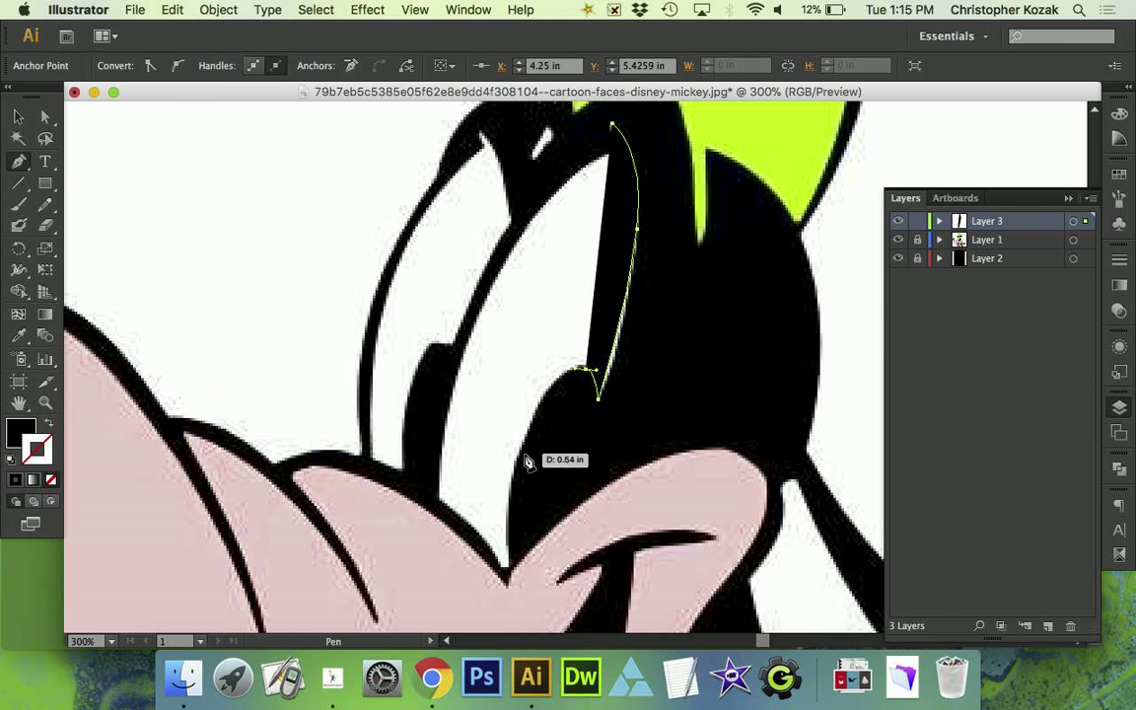
mouse_move(523, 441)
left_mouse_down()
mouse_move(490, 528)
mouse_move(501, 510)
left_mouse_up()
left_click_drag(507, 572, 492, 551)
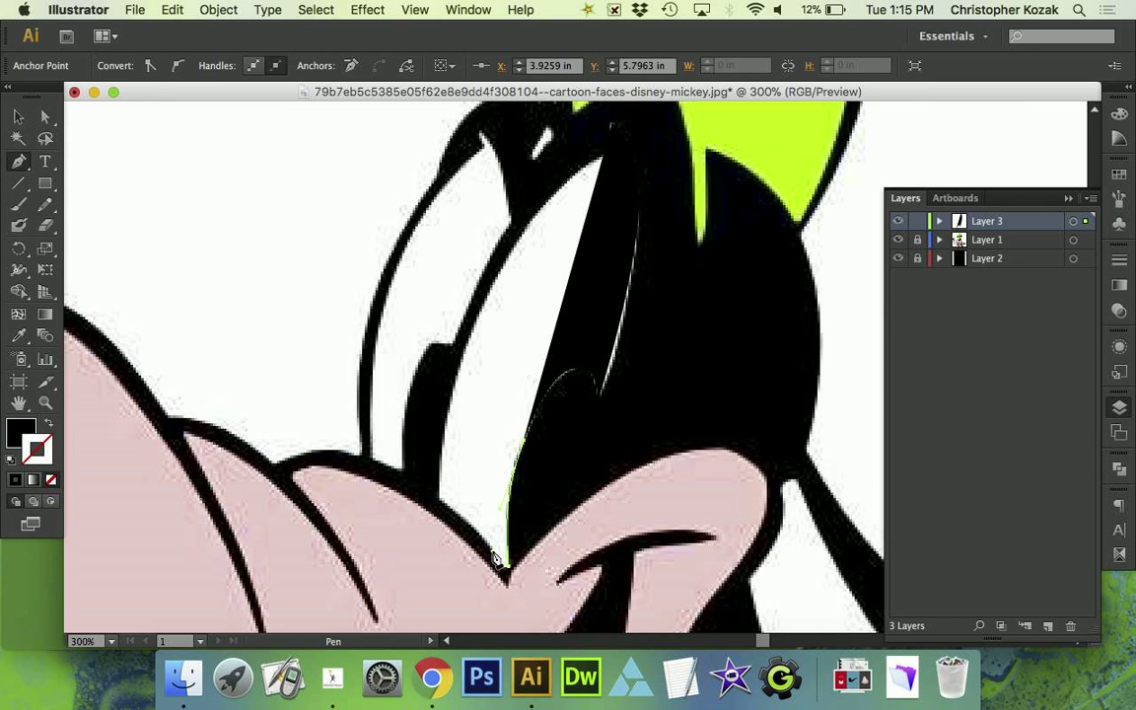
mouse_move(439, 499)
left_mouse_down()
mouse_move(414, 497)
mouse_move(447, 462)
left_mouse_up()
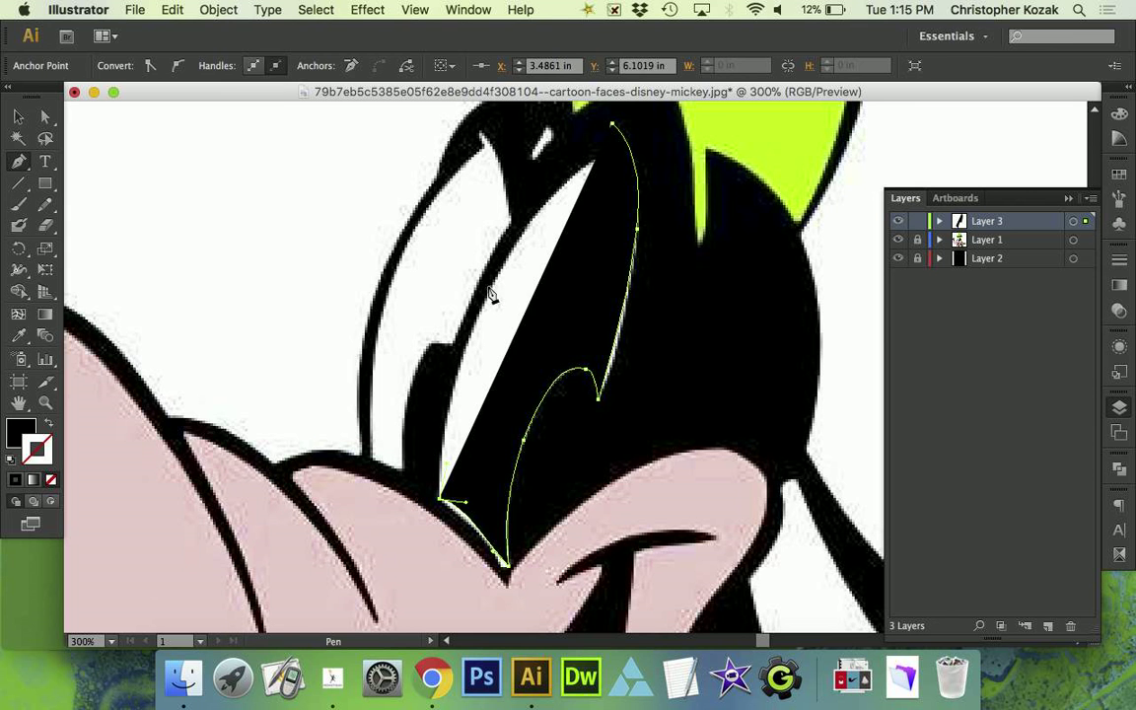
left_click_drag(484, 316, 505, 273)
mouse_move(611, 125)
left_mouse_down()
mouse_move(616, 158)
mouse_move(680, 134)
mouse_move(619, 148)
left_mouse_up()
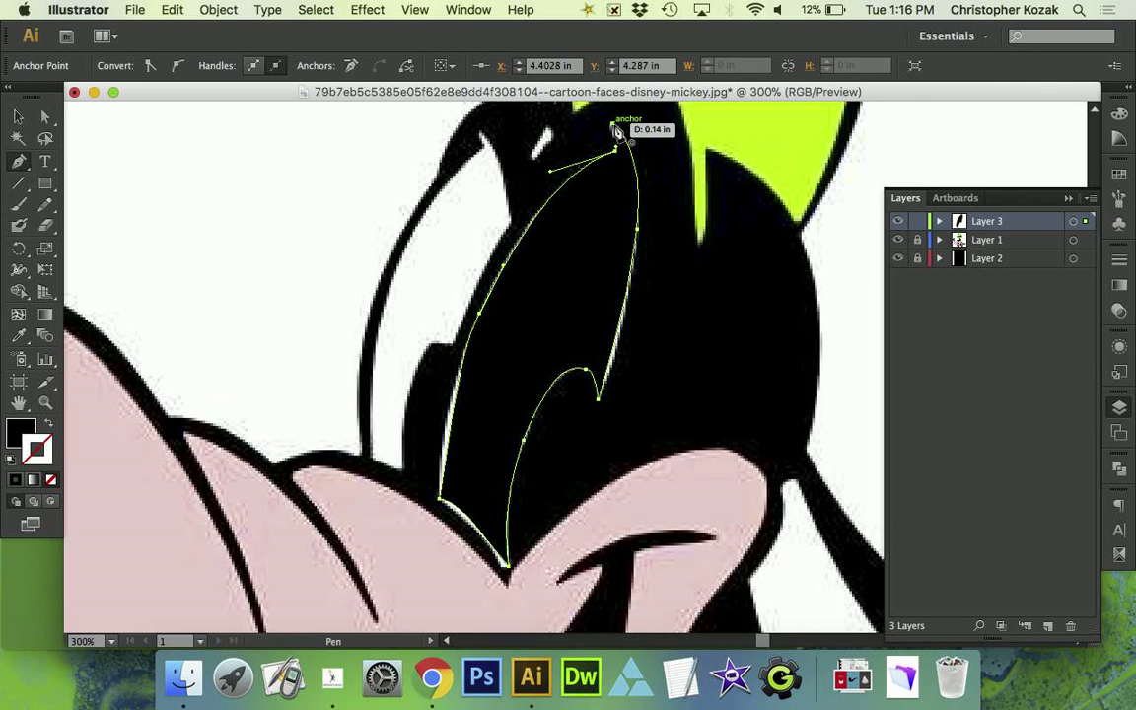
scroll(616, 132, "up", 5)
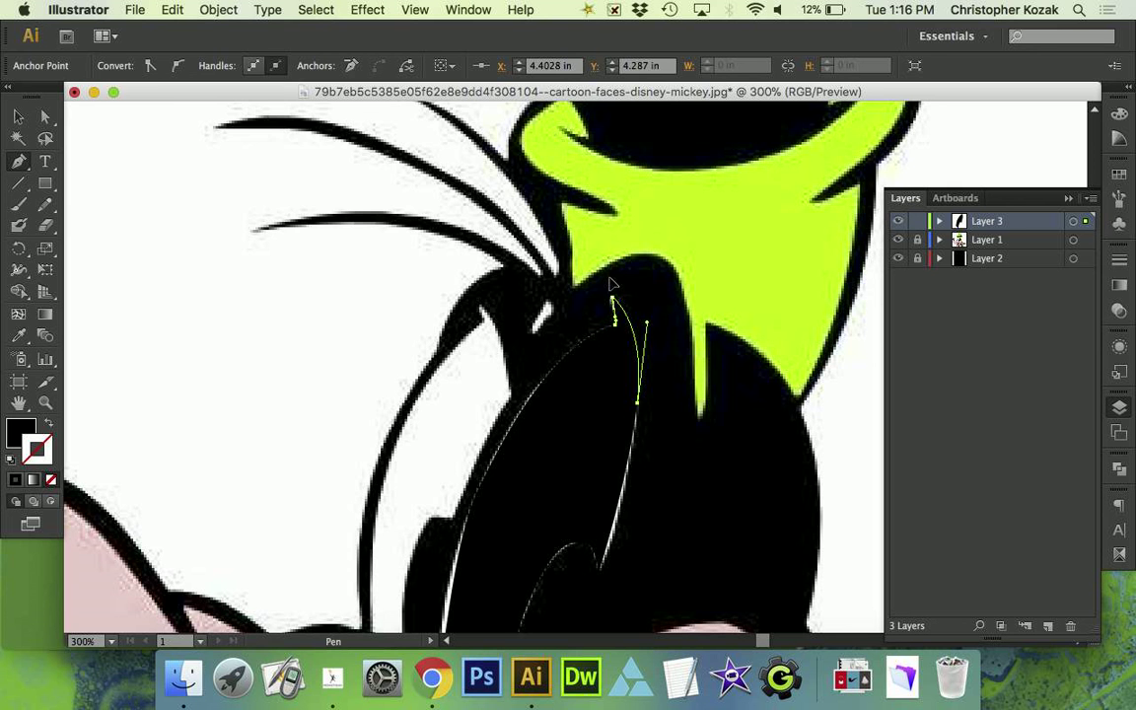
left_click(18, 117)
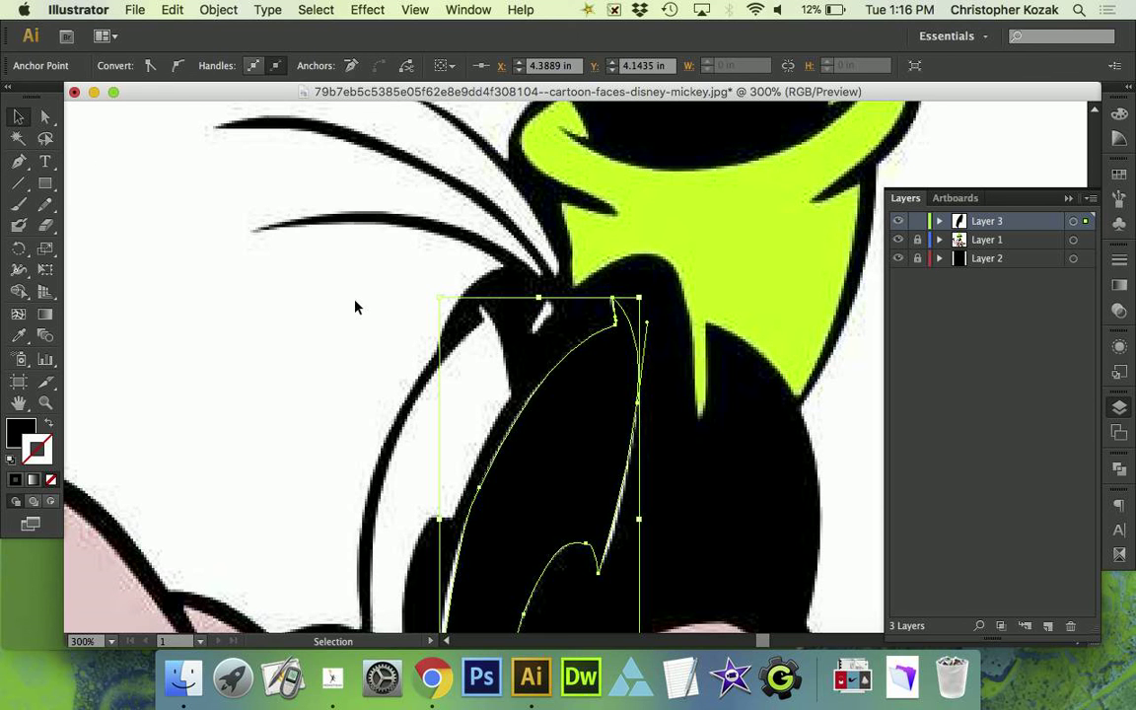
- Set the fill of the traced eye shape to white (ffffff) and check its fit against the image
scroll(356, 307, "down", 3)
scroll(355, 306, "down", 1)
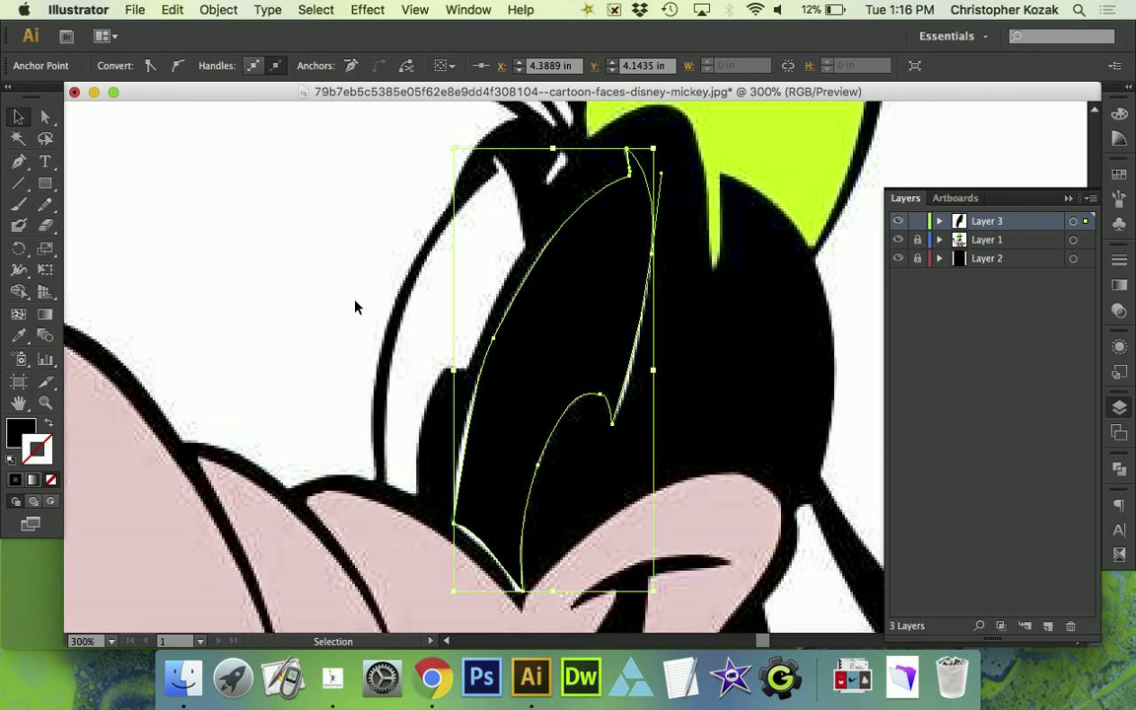
left_click(13, 431)
double_click(24, 430)
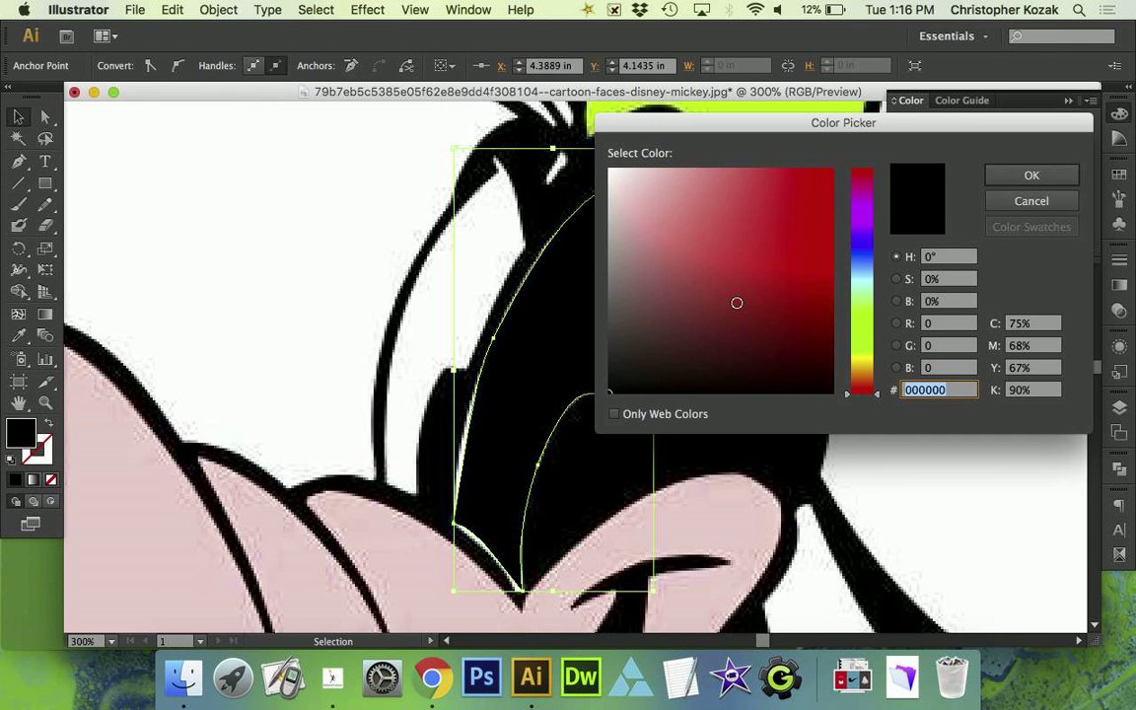
left_click_drag(659, 197, 608, 166)
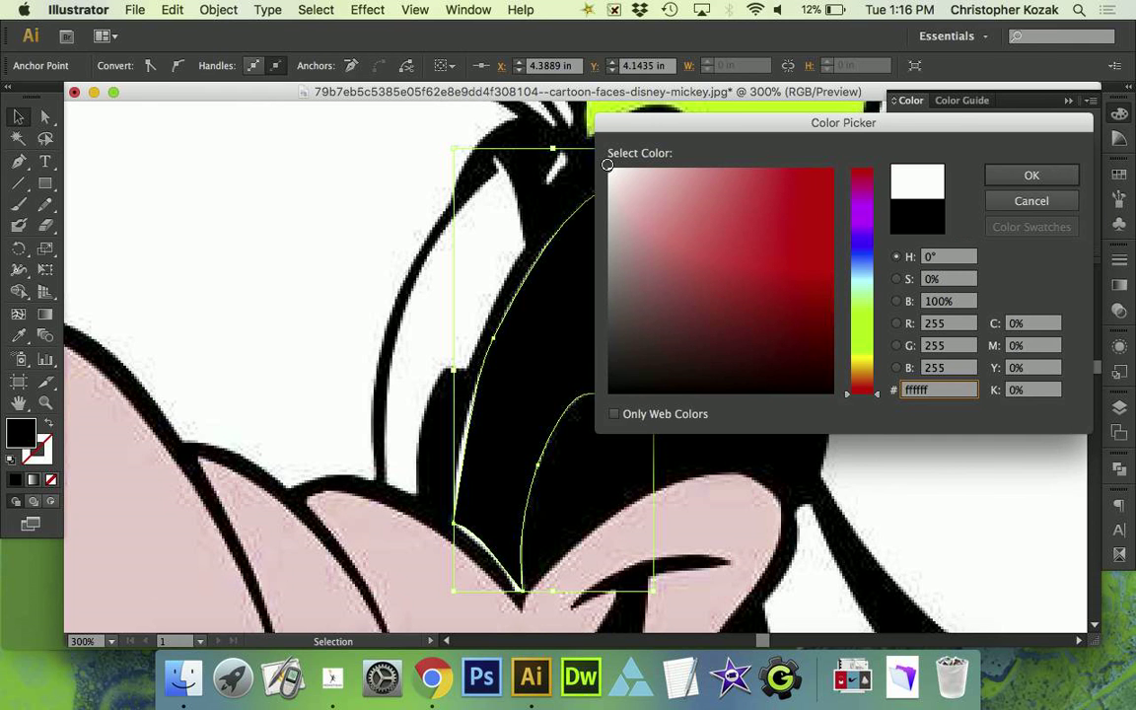
left_click(1031, 175)
left_click(966, 435)
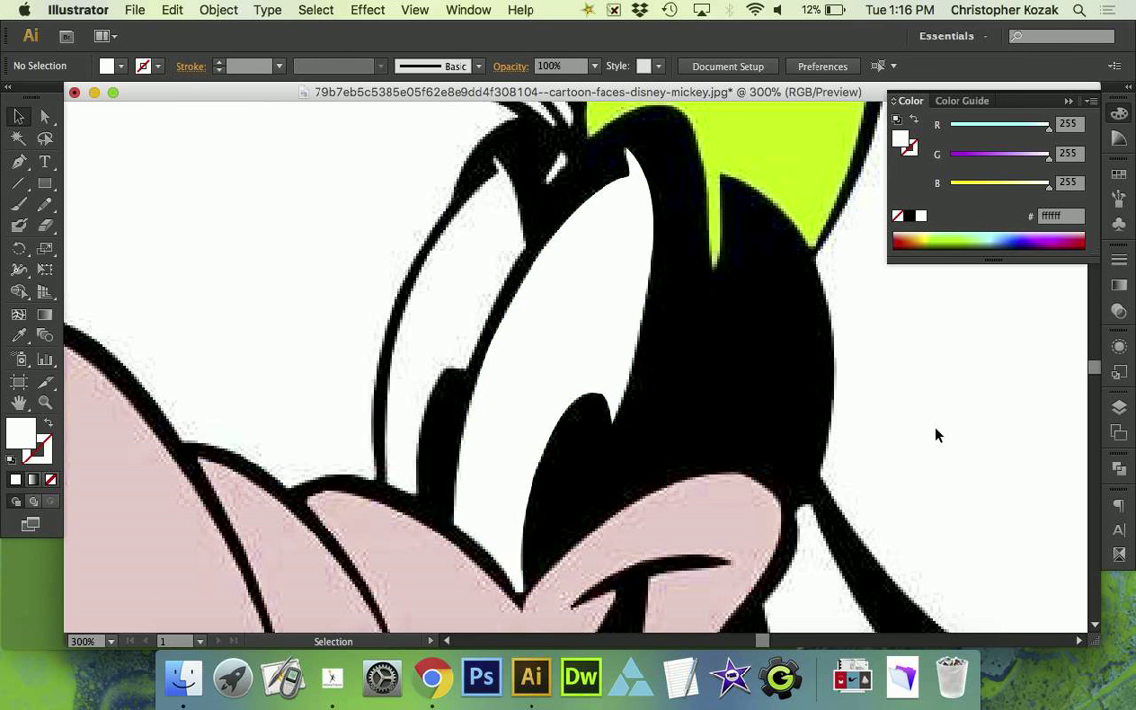
left_click(584, 305)
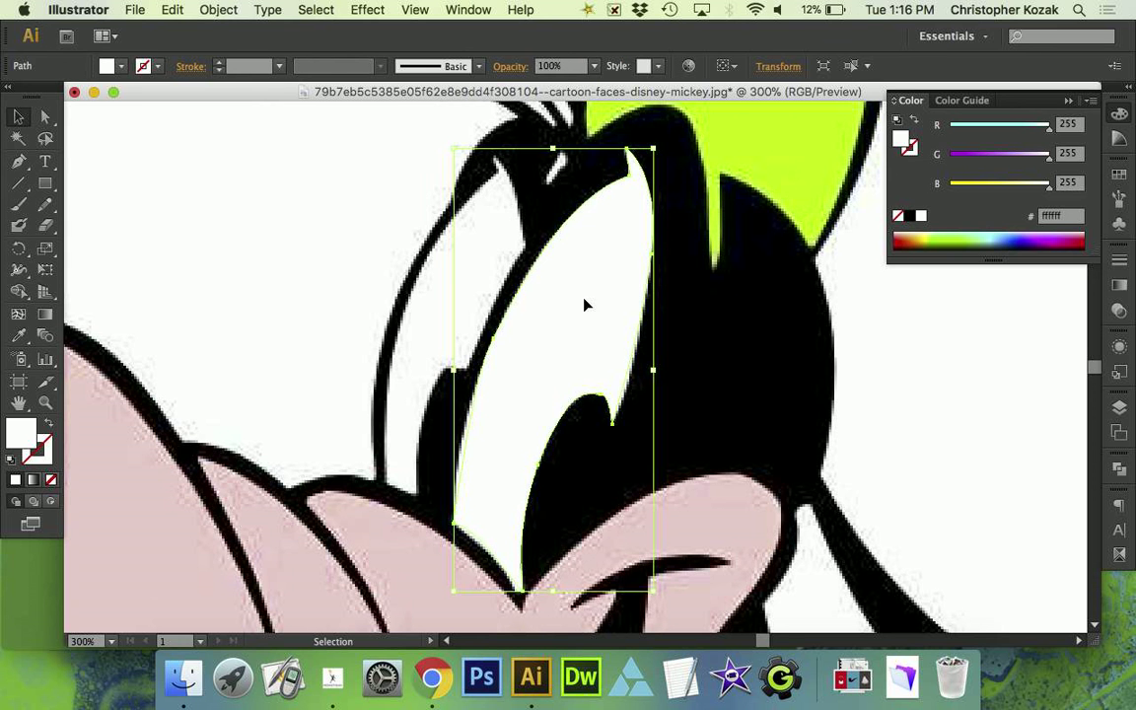
- Move the white eye shape aside to compare it with the image beneath, undo the move and deselect the shape
left_click_drag(584, 306, 738, 340)
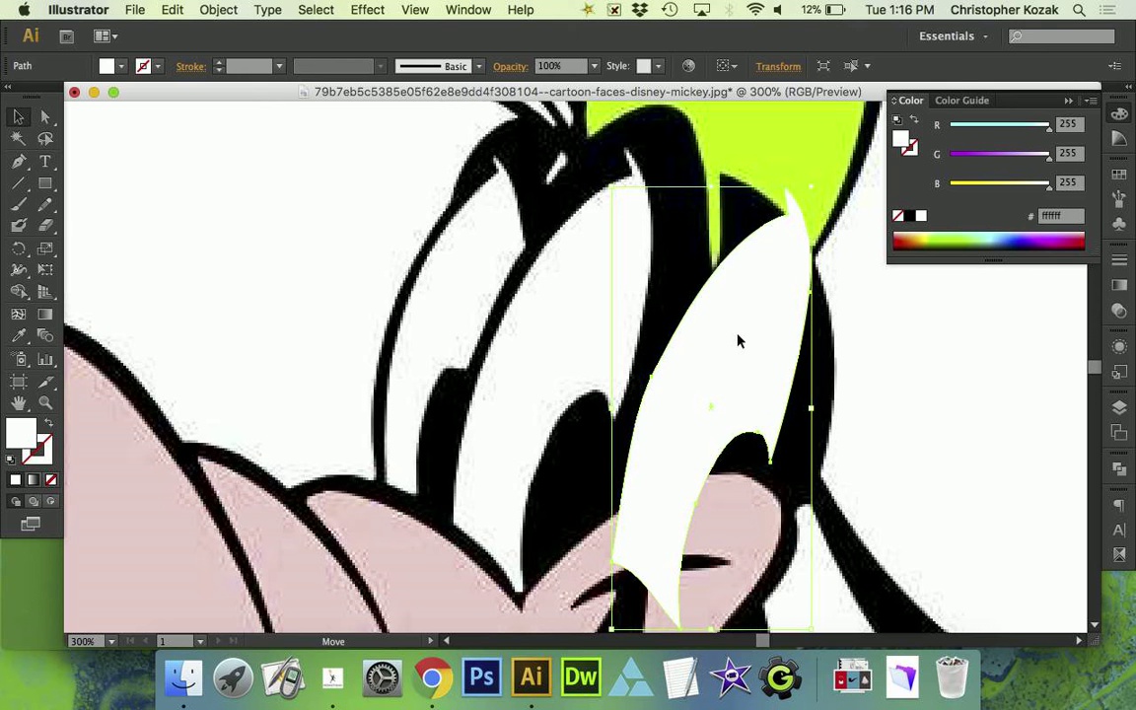
key("super+z")
left_click(863, 384)
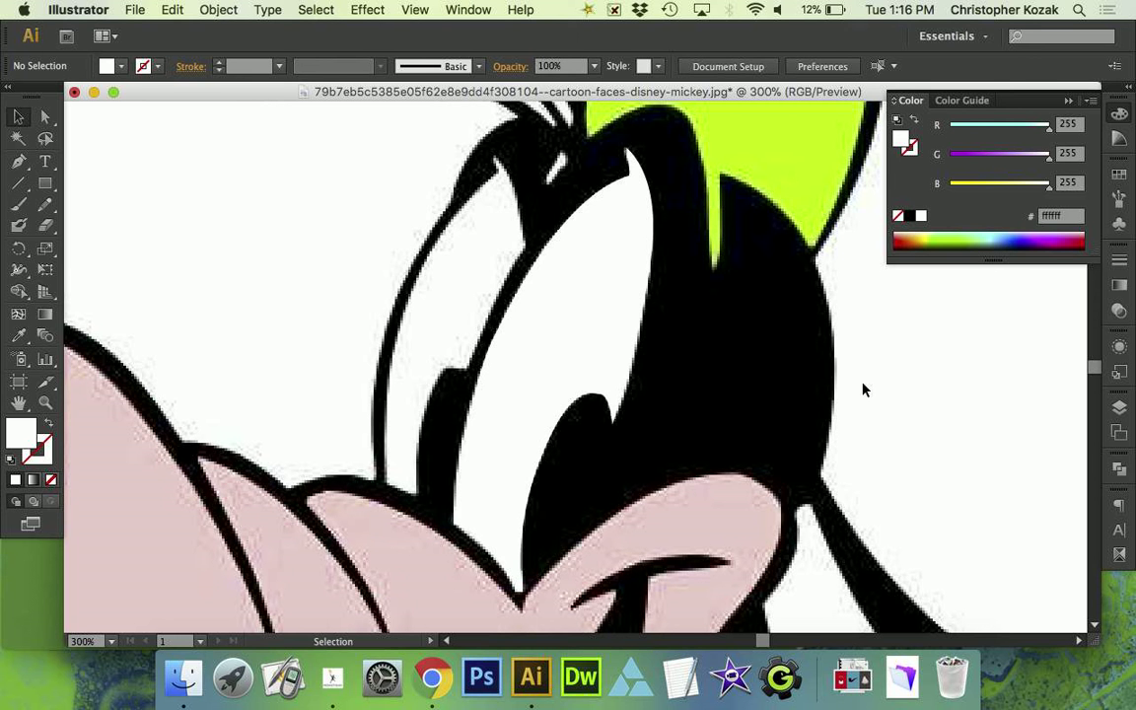
- Hide Layer 1 to check the traced eye against the black background, and show the layer again
left_click(1120, 415)
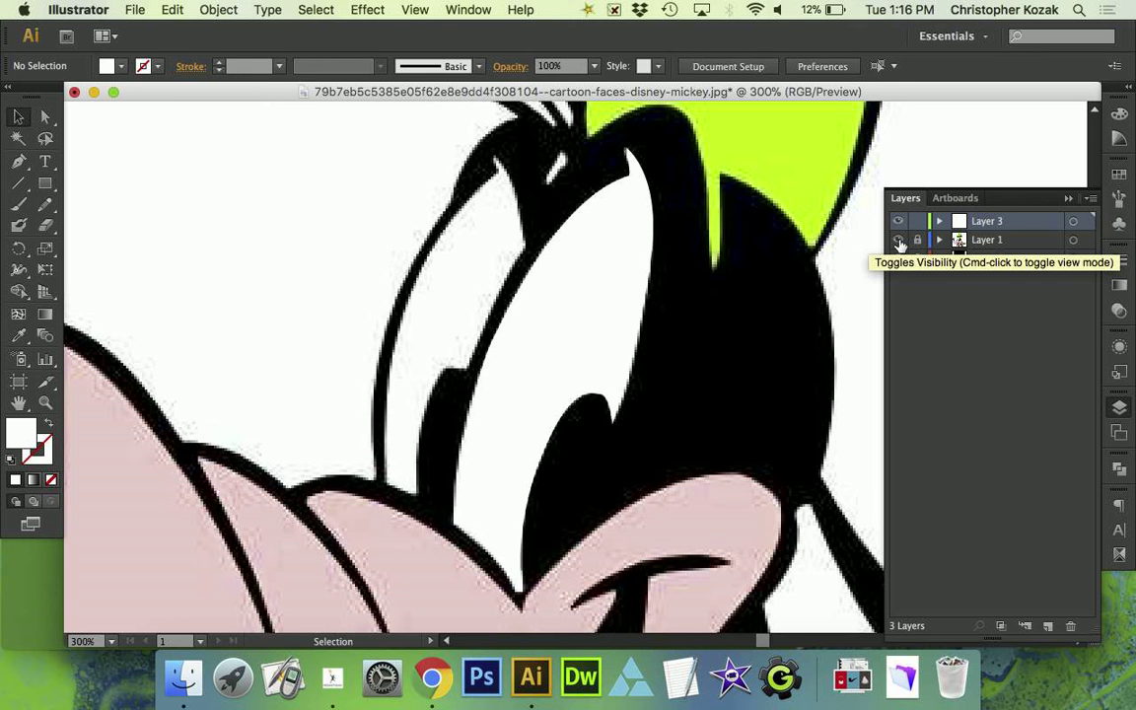
left_click(898, 242)
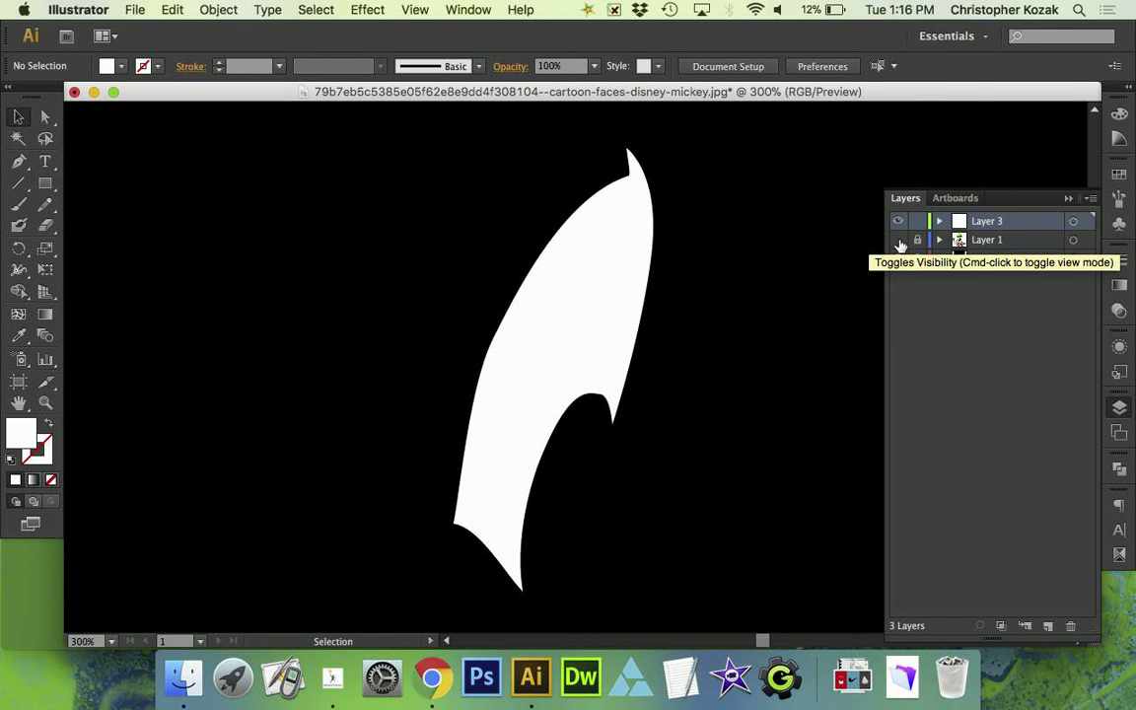
left_click(898, 242)
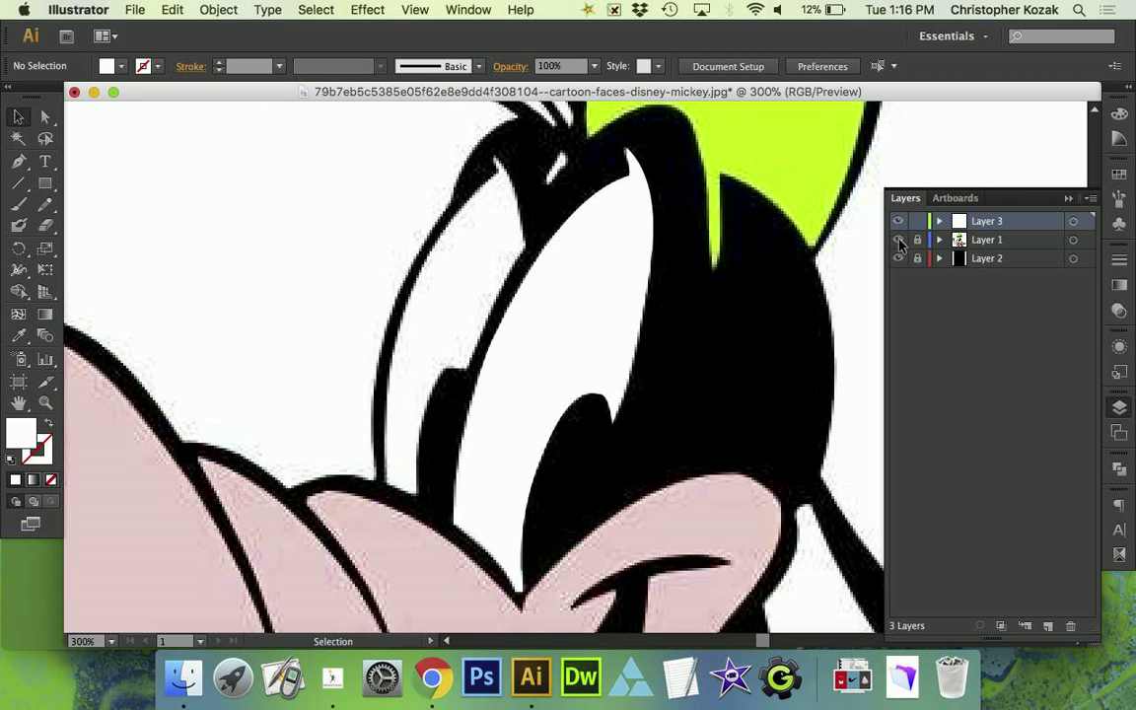
scroll(679, 329, "down", 4)
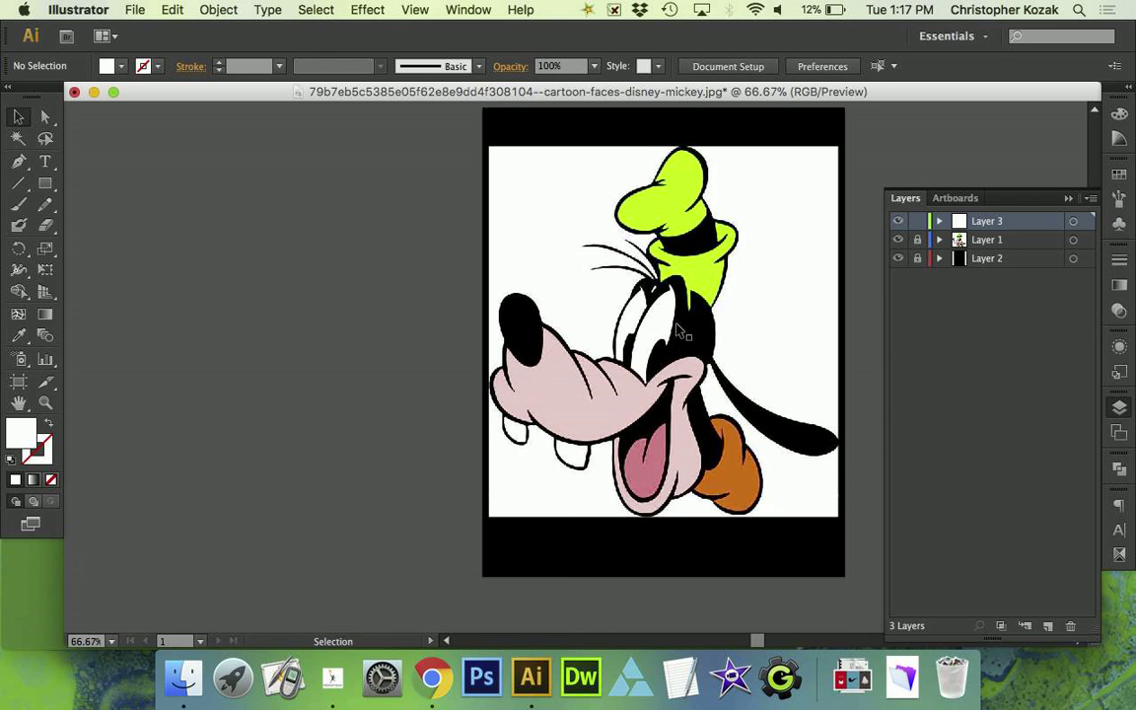